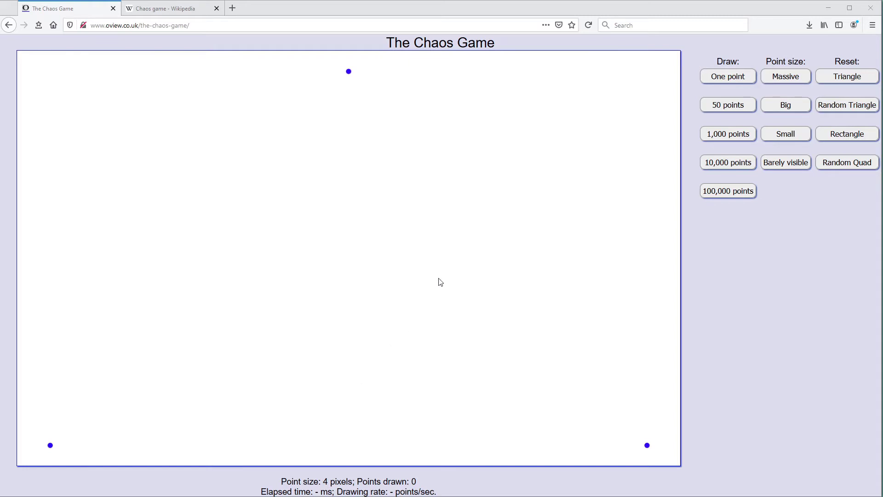
- Plot single points one at a time until the counter reads 7 points drawn
{"action": "left_click", "coordinate": [731, 77]}
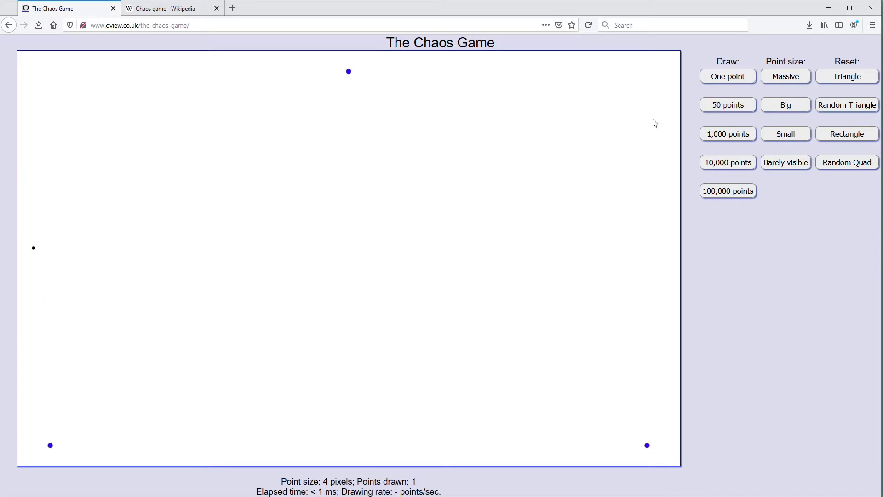
{"action": "left_click", "coordinate": [723, 82]}
{"action": "left_click", "coordinate": [737, 77]}
{"action": "left_click", "coordinate": [737, 77]}
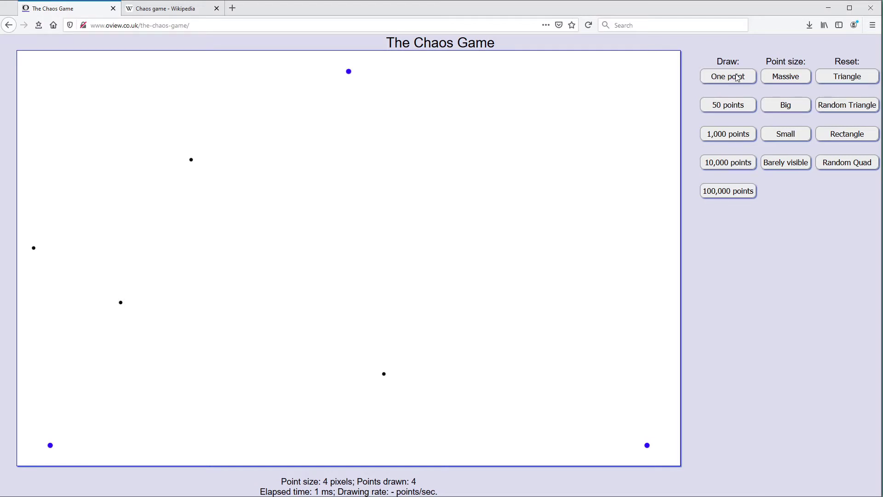
{"action": "left_click", "coordinate": [737, 78]}
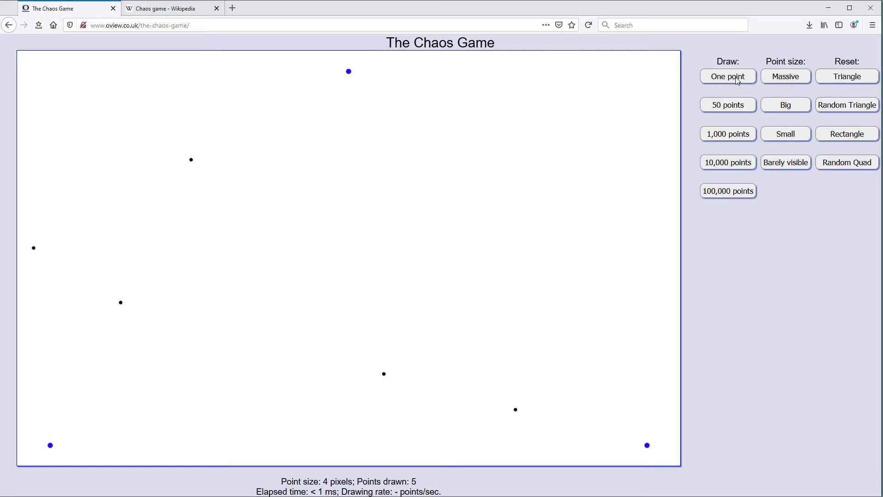
{"action": "left_click", "coordinate": [736, 79]}
{"action": "left_click", "coordinate": [724, 80]}
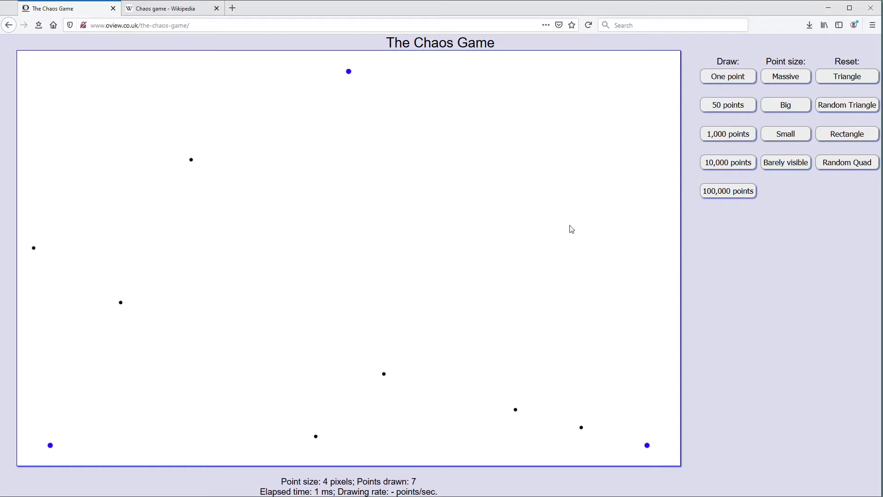
- Add nine batches of 50 points, bringing the triangle to 457 points drawn
{"action": "left_click", "coordinate": [730, 108]}
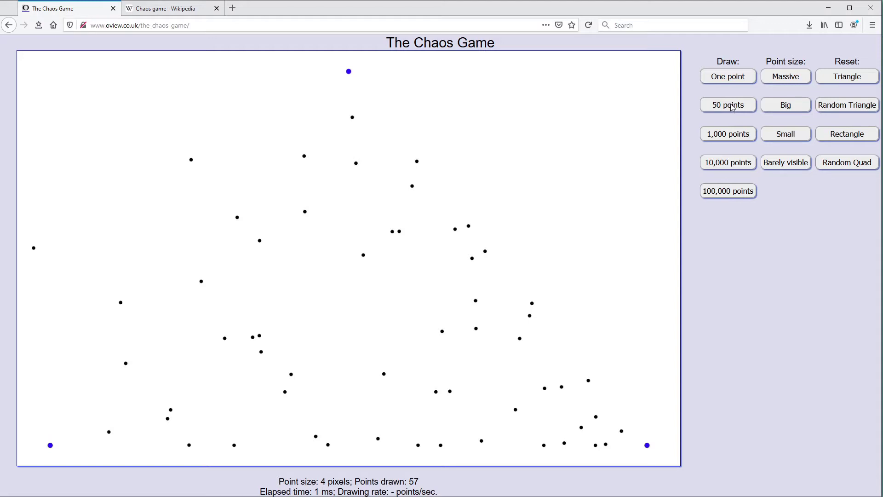
{"action": "left_click", "coordinate": [732, 107]}
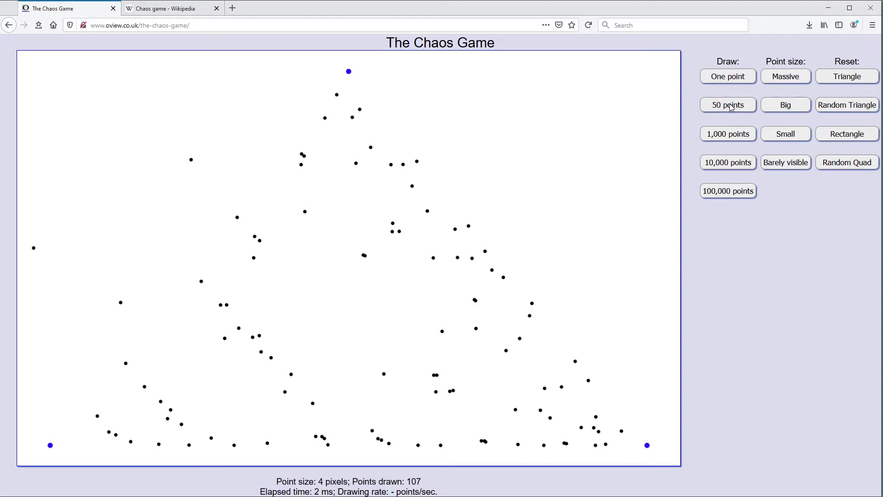
{"action": "left_click", "coordinate": [731, 107]}
{"action": "left_click", "coordinate": [732, 107]}
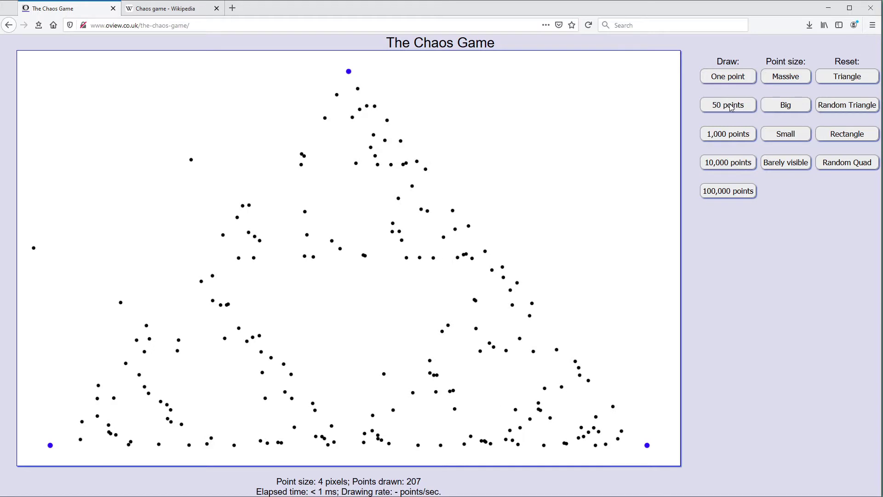
{"action": "left_click", "coordinate": [731, 107]}
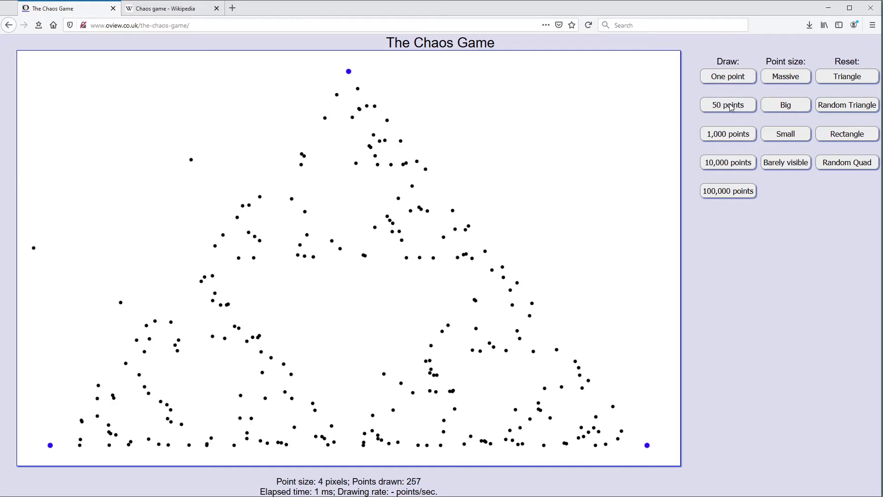
{"action": "left_click", "coordinate": [731, 108]}
{"action": "left_click", "coordinate": [732, 108]}
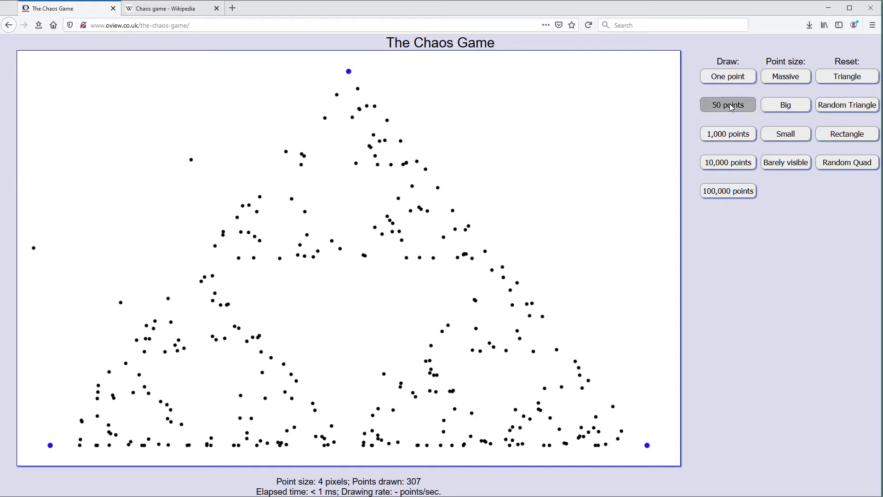
{"action": "left_click", "coordinate": [731, 107]}
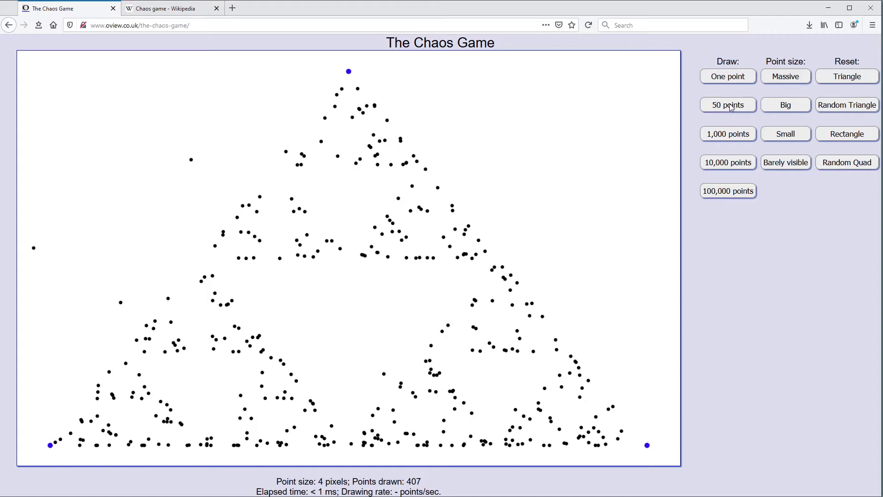
{"action": "left_click", "coordinate": [732, 107]}
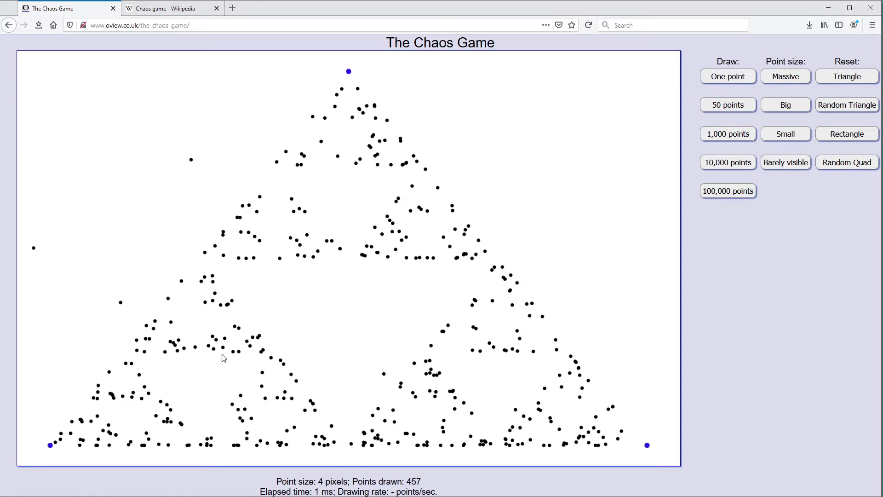
- Add seven batches of 1,000 points, reaching 7457 points drawn
{"action": "left_click", "coordinate": [731, 135]}
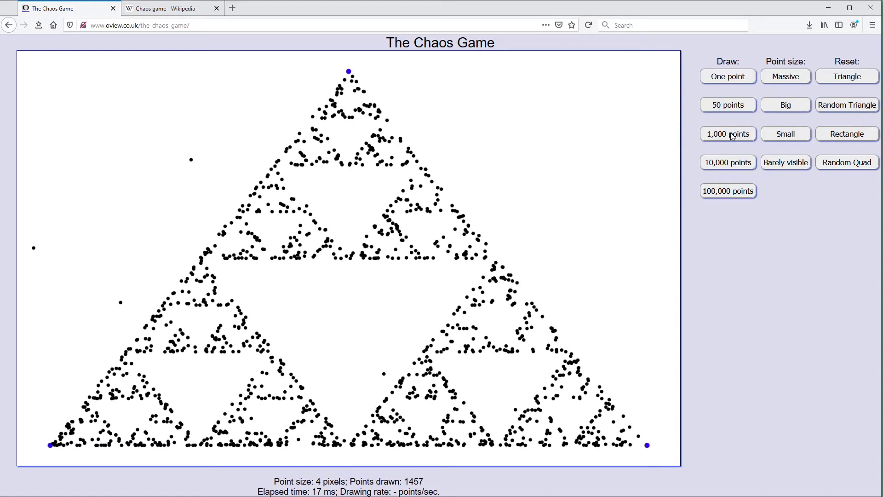
{"action": "left_click", "coordinate": [731, 134]}
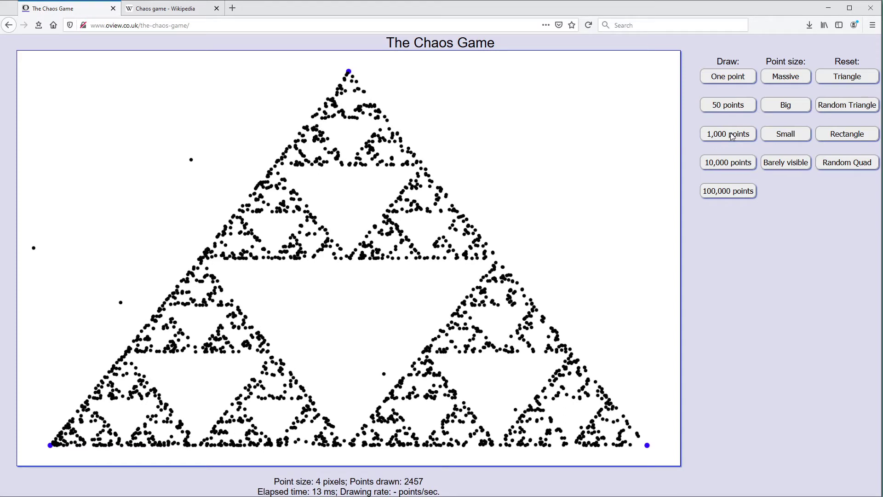
{"action": "left_click", "coordinate": [731, 134]}
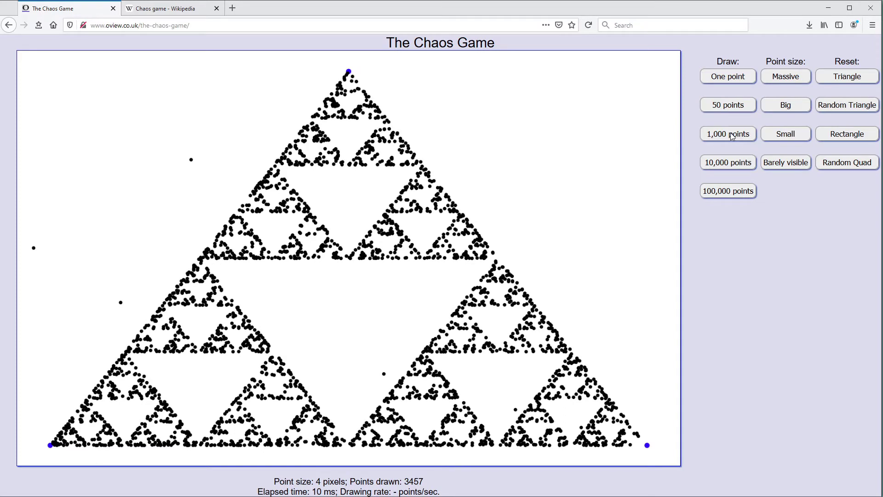
{"action": "left_click", "coordinate": [731, 134]}
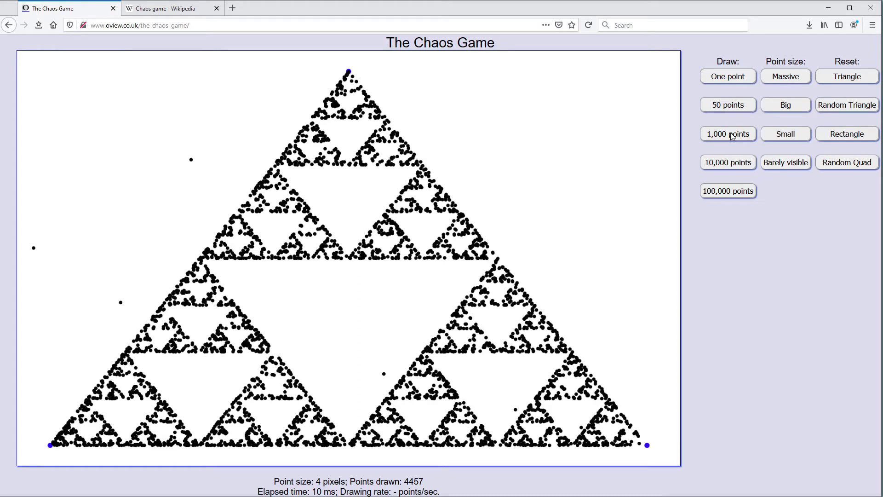
{"action": "left_click", "coordinate": [731, 134]}
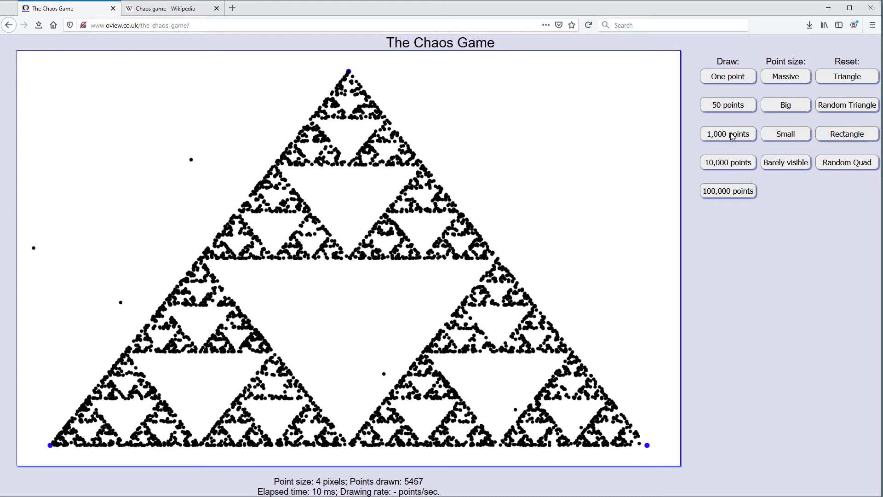
{"action": "left_click", "coordinate": [731, 135]}
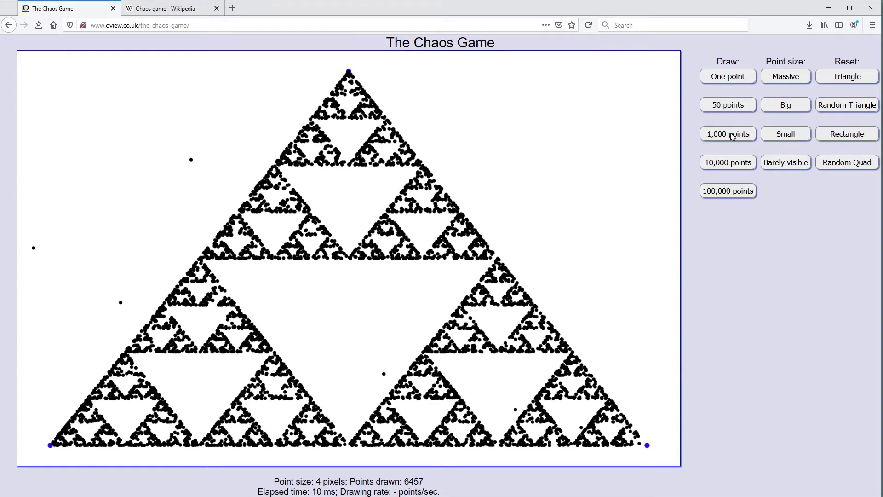
{"action": "left_click", "coordinate": [731, 134]}
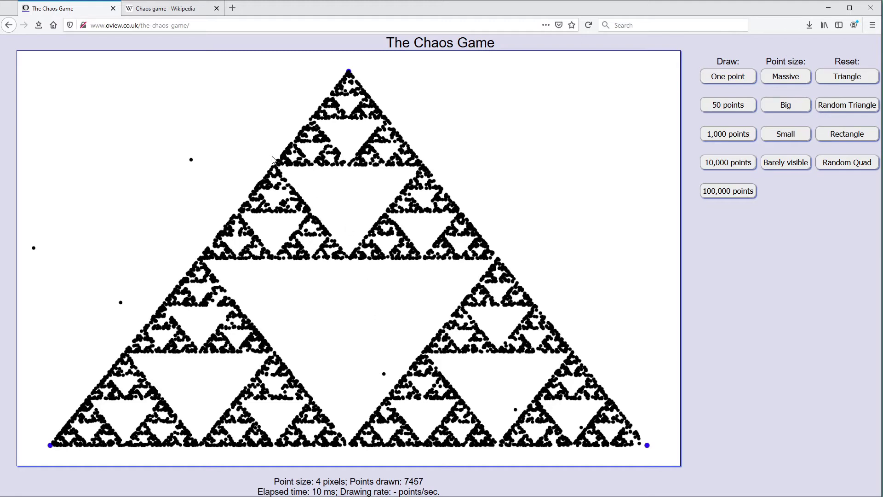
- Open the Chaos game Wikipedia article, glance at the Sierpinski triangle page, then return
{"action": "left_click", "coordinate": [179, 8]}
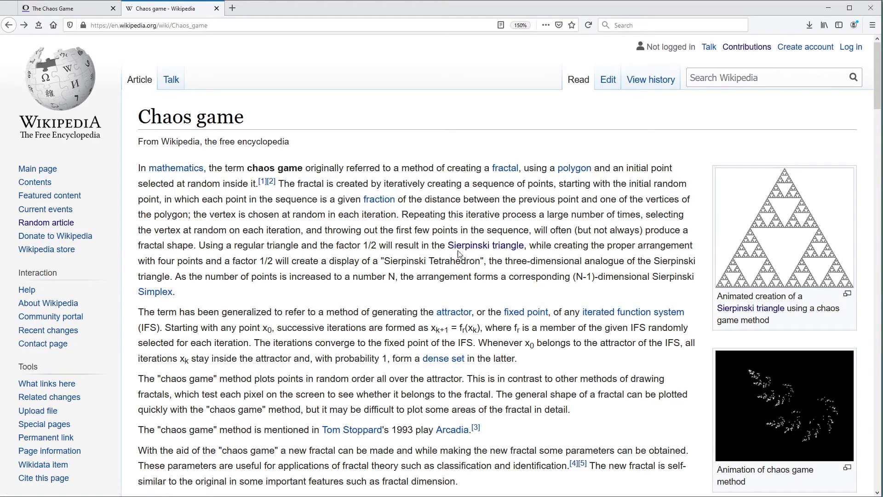
{"action": "left_click", "coordinate": [481, 253]}
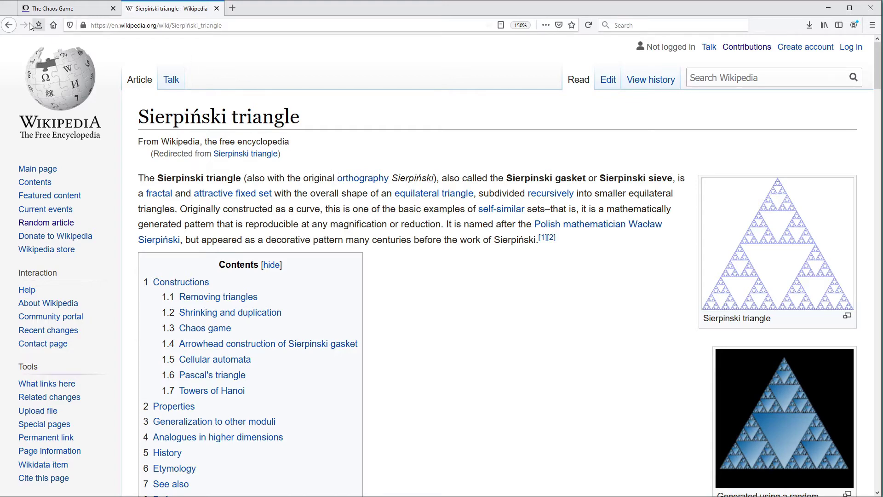
{"action": "left_click", "coordinate": [11, 26]}
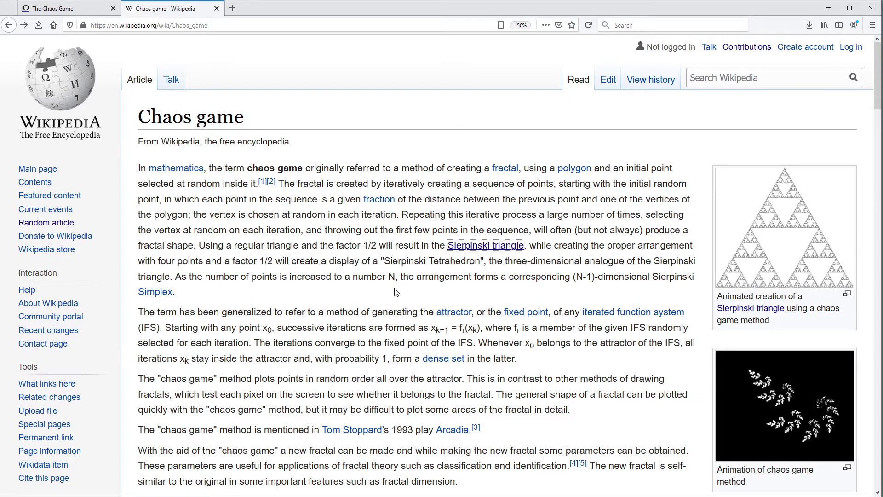
- Back on The Chaos Game, clear the triangle and set point size to 0.4 pixels
{"action": "left_click", "coordinate": [85, 10]}
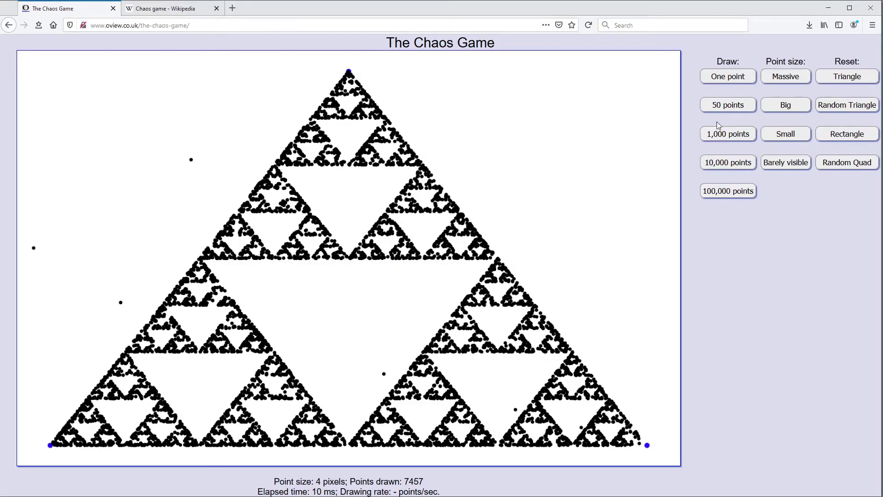
{"action": "left_click", "coordinate": [848, 76]}
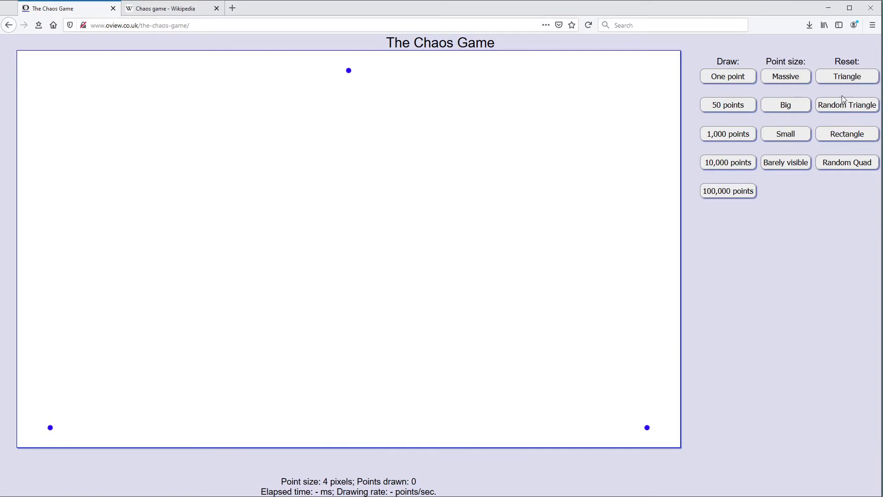
{"action": "left_click", "coordinate": [787, 164]}
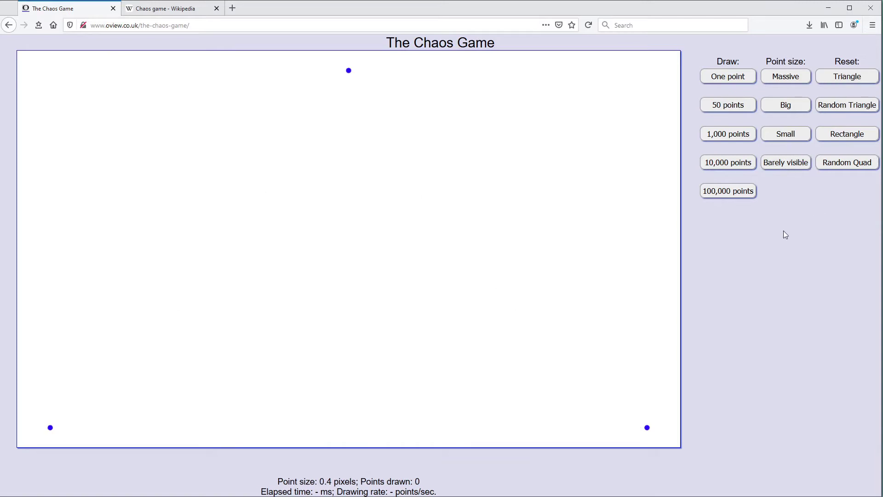
- Plot 10,000-point batches, then 100,000-point batches, until 380,000 points are drawn
{"action": "left_click", "coordinate": [728, 167]}
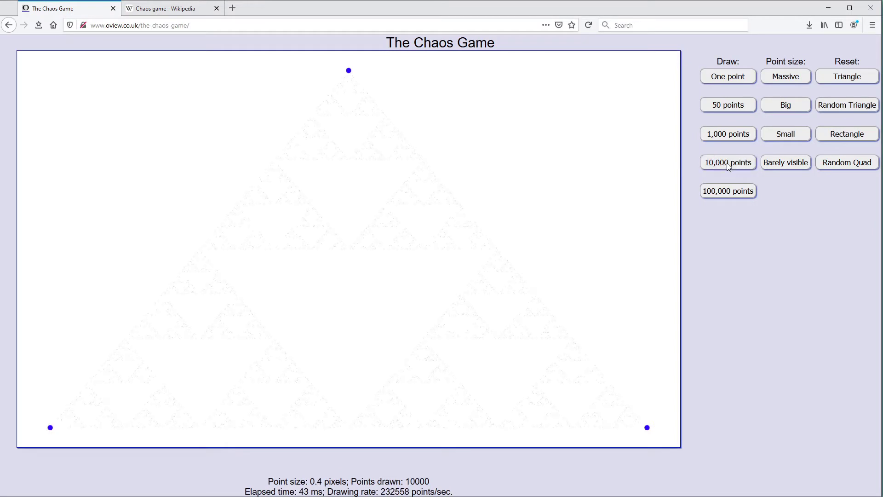
{"action": "left_click", "coordinate": [728, 166]}
{"action": "left_click", "coordinate": [728, 167]}
{"action": "left_click", "coordinate": [728, 164]}
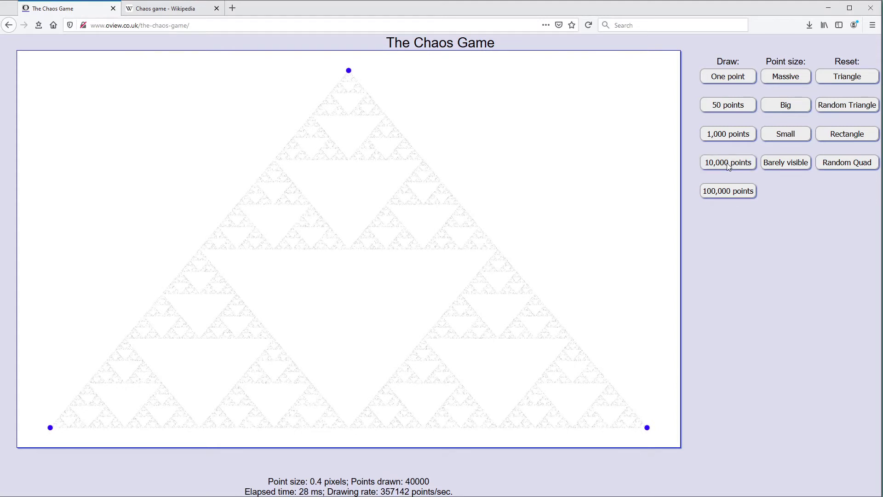
{"action": "left_click", "coordinate": [728, 164]}
{"action": "left_click", "coordinate": [728, 164]}
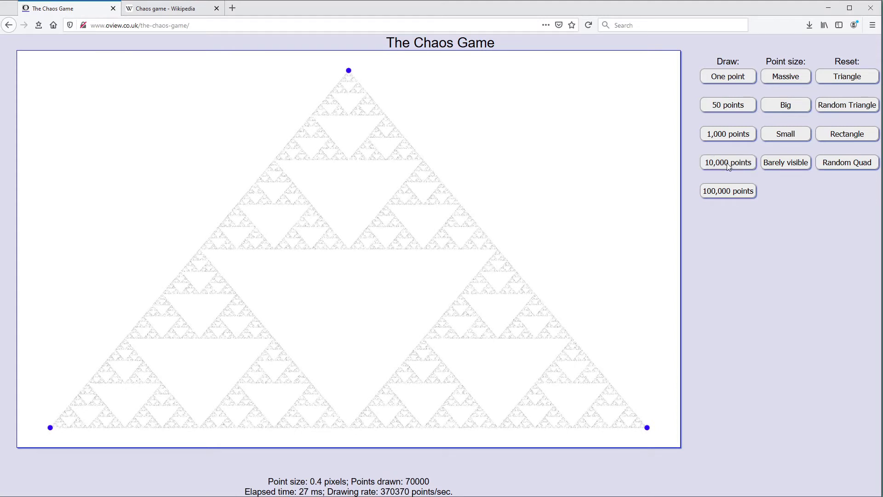
{"action": "left_click", "coordinate": [727, 165]}
{"action": "left_click", "coordinate": [724, 189]}
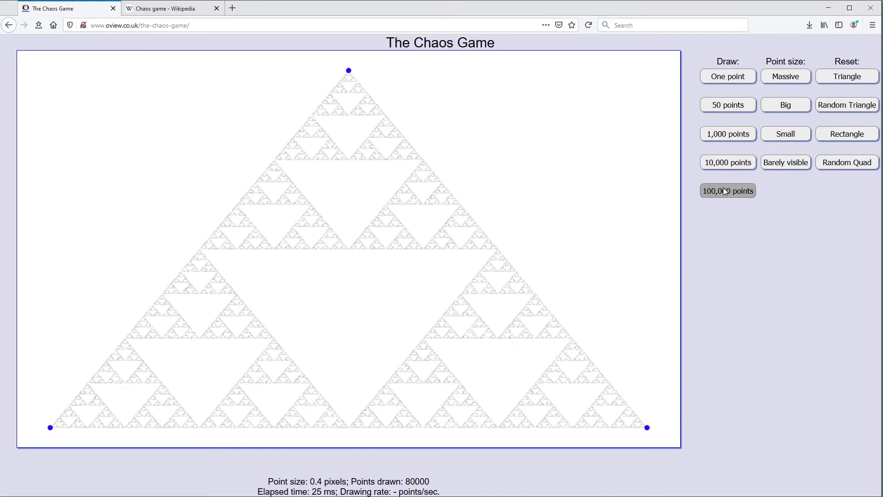
{"action": "left_click", "coordinate": [725, 189]}
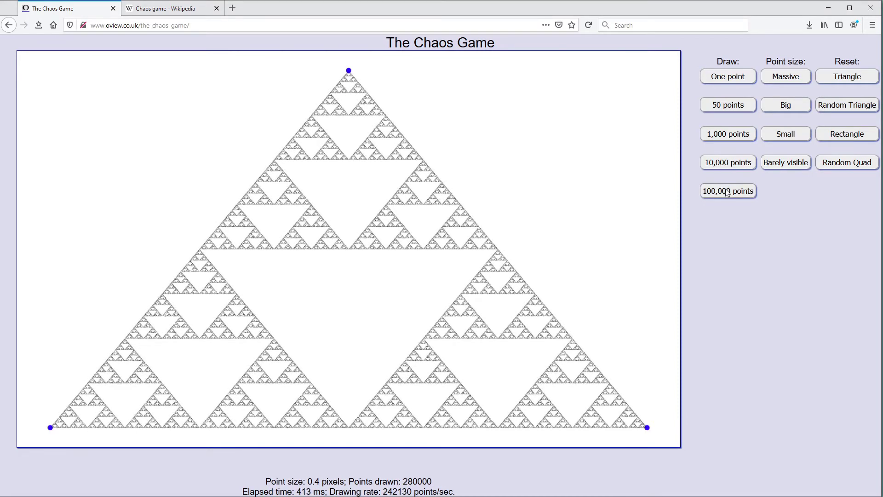
{"action": "left_click", "coordinate": [726, 191]}
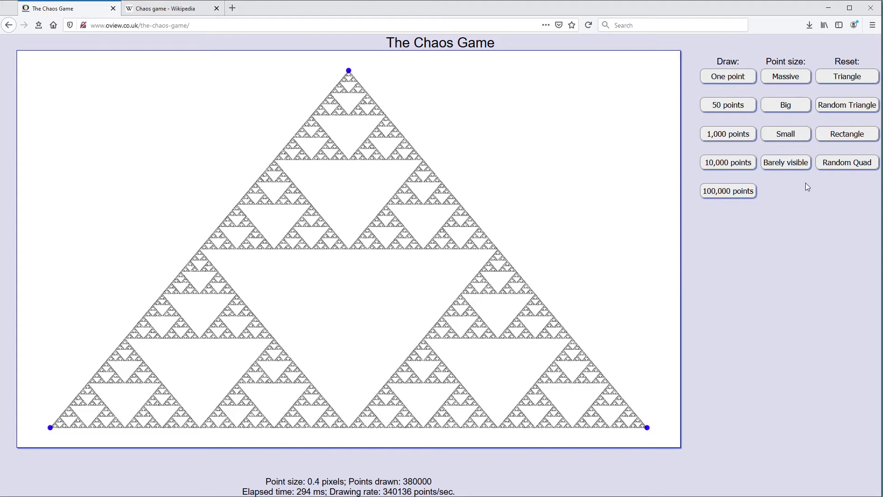
- Grow a fractal with 210,000 points on a random triangle, then reset to a rectangle
{"action": "left_click", "coordinate": [835, 107]}
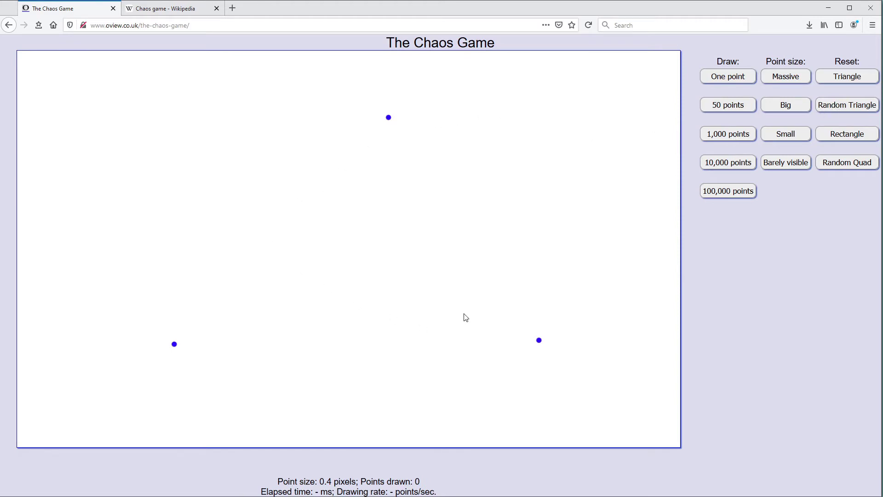
{"action": "left_click", "coordinate": [830, 110]}
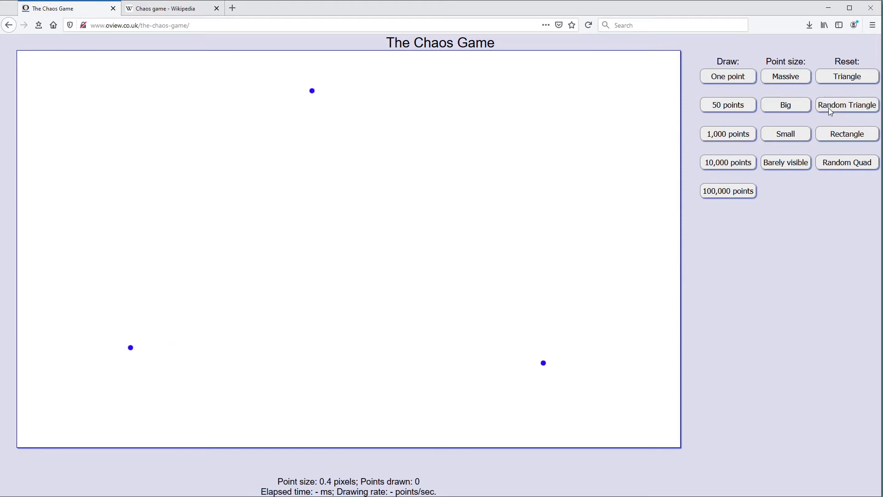
{"action": "left_click", "coordinate": [731, 162]}
{"action": "left_click", "coordinate": [733, 189]}
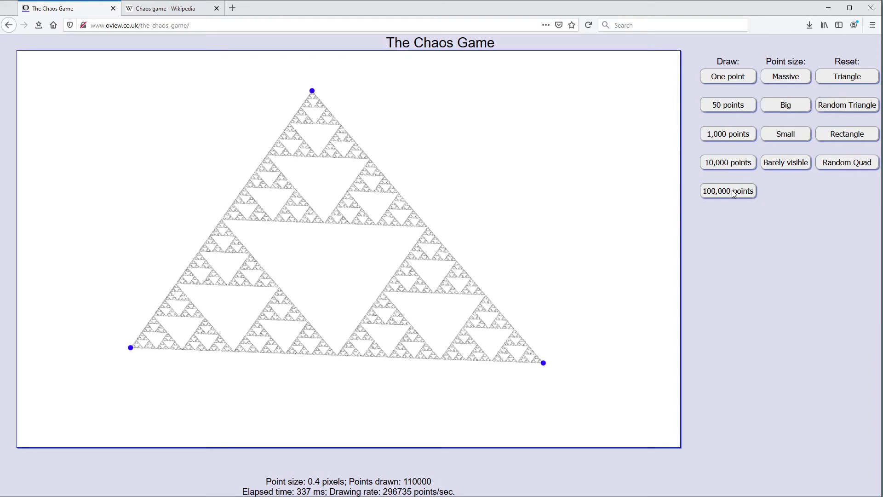
{"action": "left_click", "coordinate": [733, 189]}
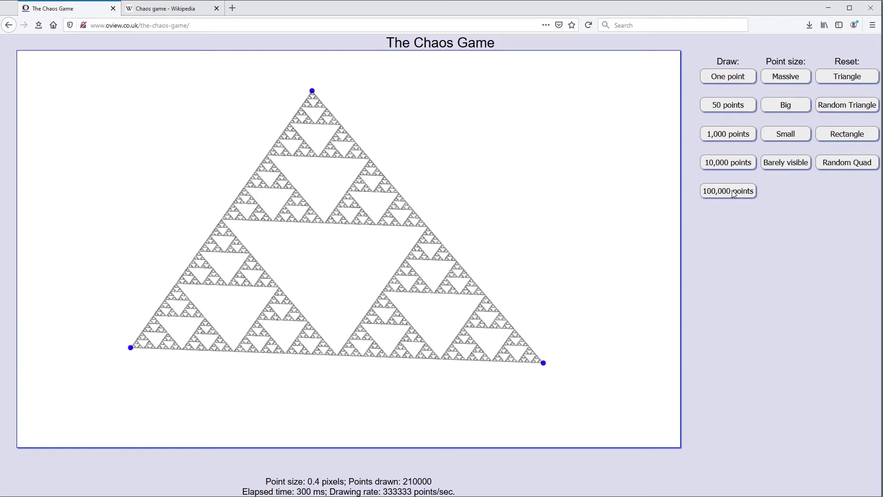
{"action": "left_click", "coordinate": [849, 138]}
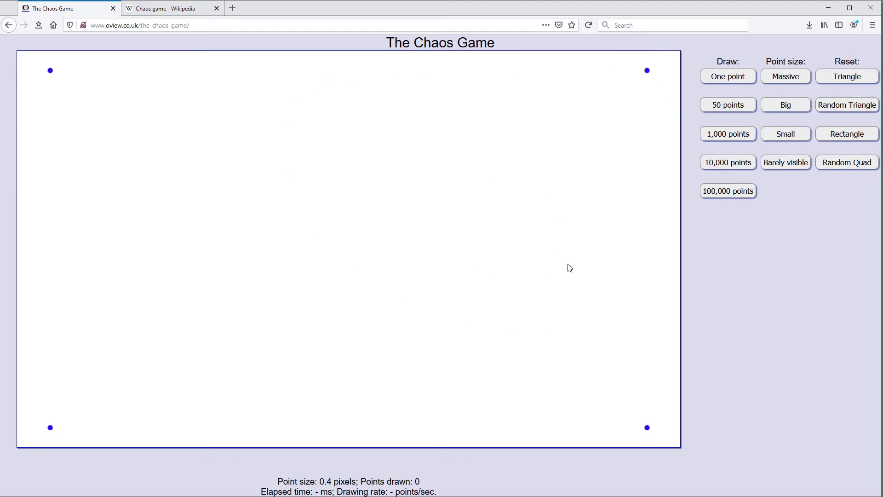
- Fill the rectangle with 920,000 points of grey speckle, then reset to a random quadrilateral
{"action": "left_click", "coordinate": [730, 167]}
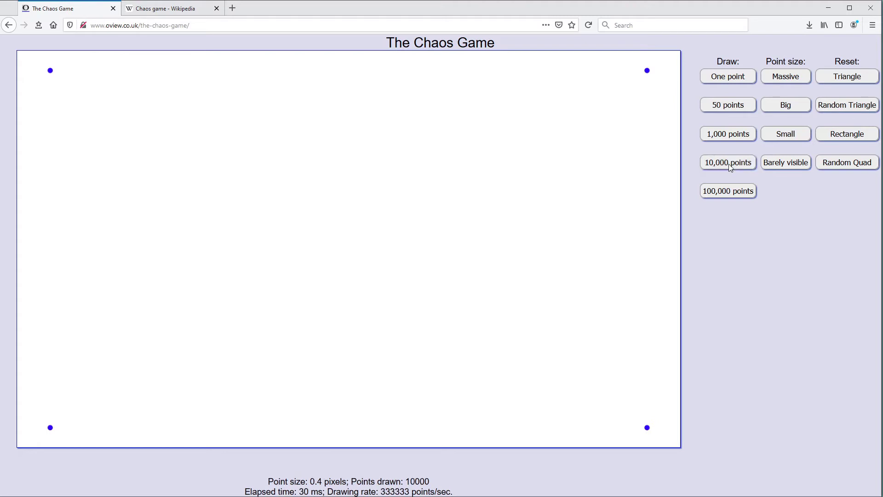
{"action": "left_click", "coordinate": [730, 167]}
{"action": "left_click", "coordinate": [731, 193]}
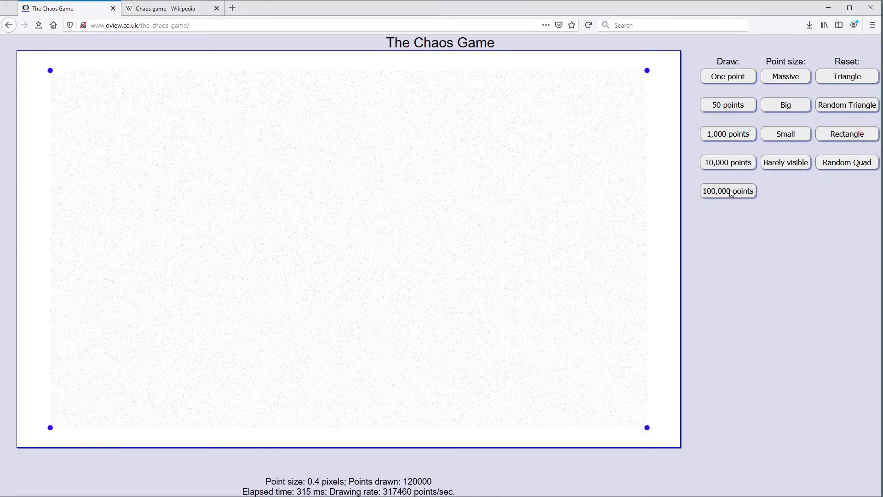
{"action": "left_click", "coordinate": [732, 193]}
{"action": "left_click", "coordinate": [732, 193]}
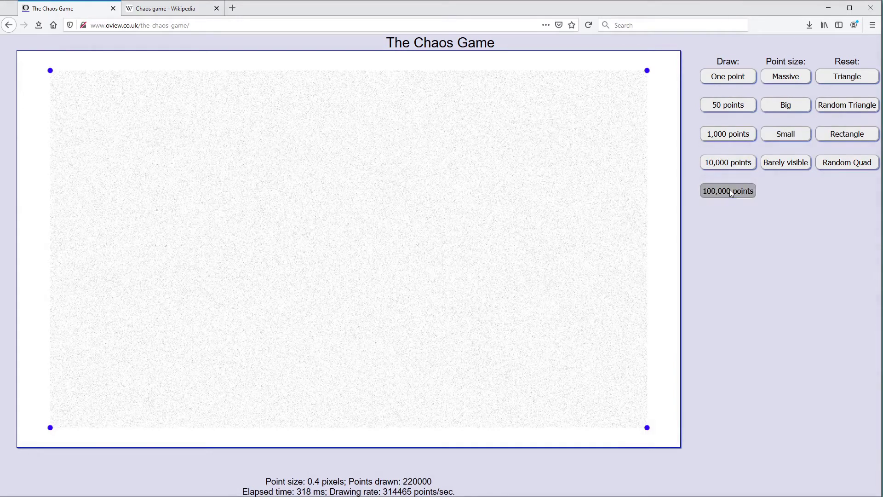
{"action": "left_click", "coordinate": [732, 194]}
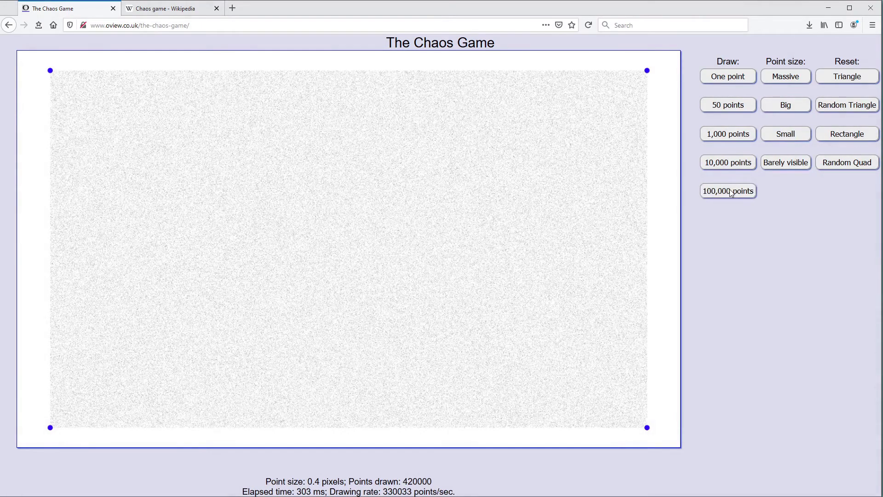
{"action": "left_click", "coordinate": [731, 194]}
{"action": "left_click", "coordinate": [731, 193]}
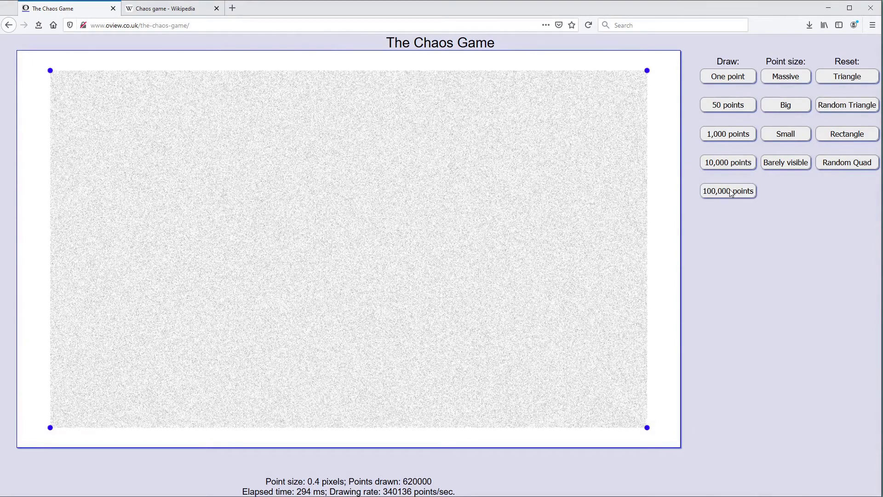
{"action": "left_click", "coordinate": [731, 193]}
{"action": "left_click", "coordinate": [730, 189]}
{"action": "left_click", "coordinate": [730, 192]}
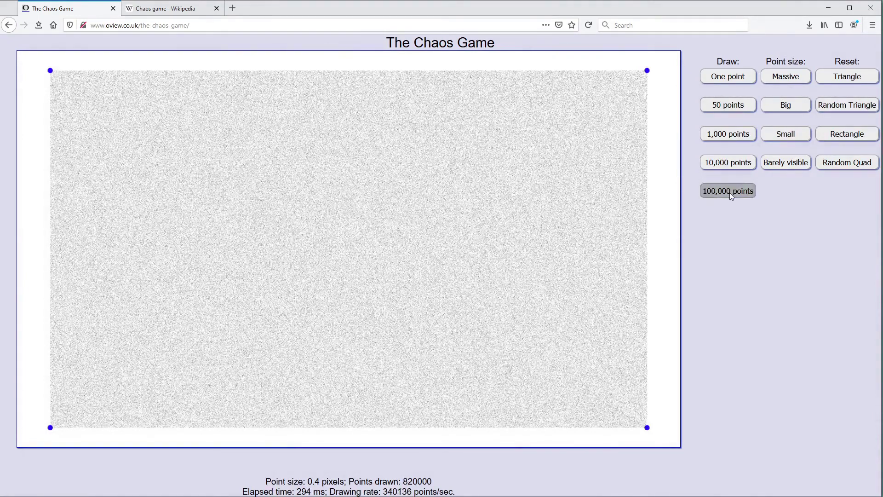
{"action": "left_click", "coordinate": [847, 165]}
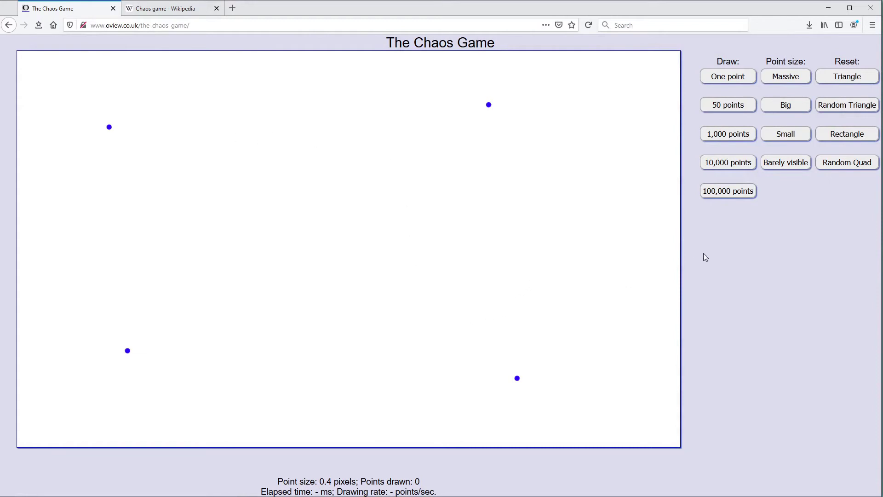
- Plot 100,000-point batches on the random quadrilateral until 1,000,000 points are drawn
{"action": "left_click", "coordinate": [728, 195]}
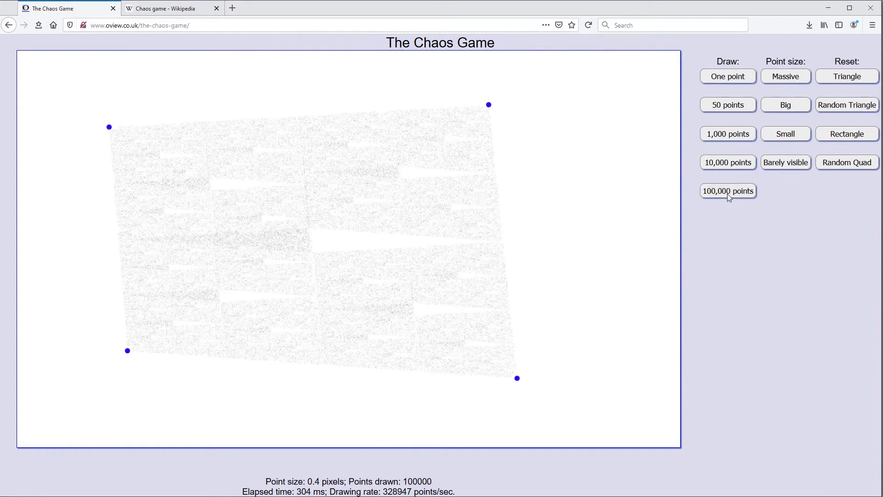
{"action": "left_click", "coordinate": [728, 192]}
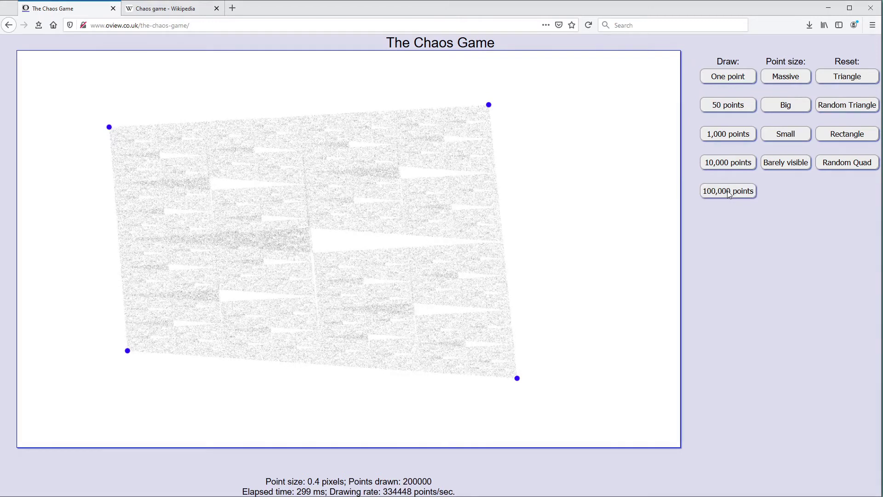
{"action": "left_click", "coordinate": [728, 192]}
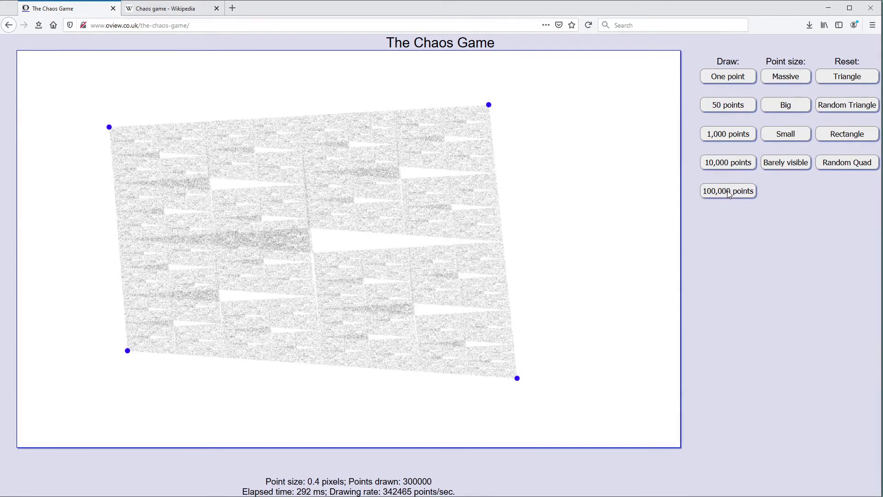
{"action": "left_click", "coordinate": [728, 194]}
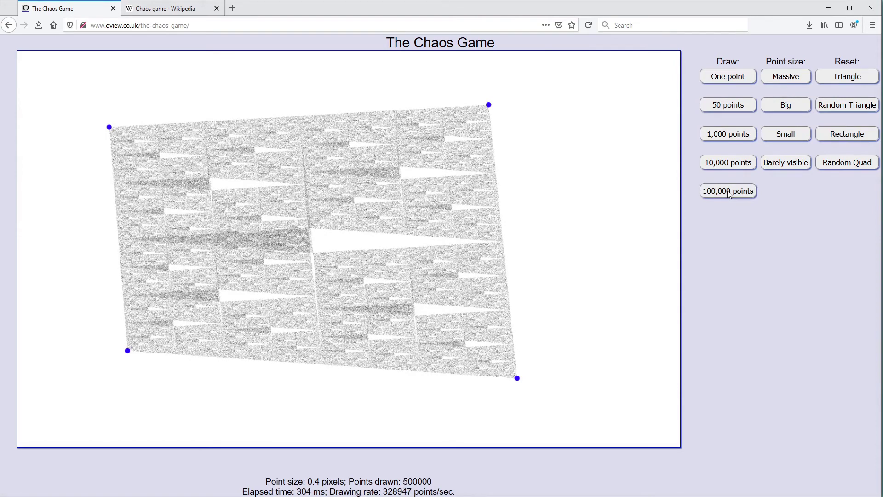
{"action": "left_click", "coordinate": [727, 191]}
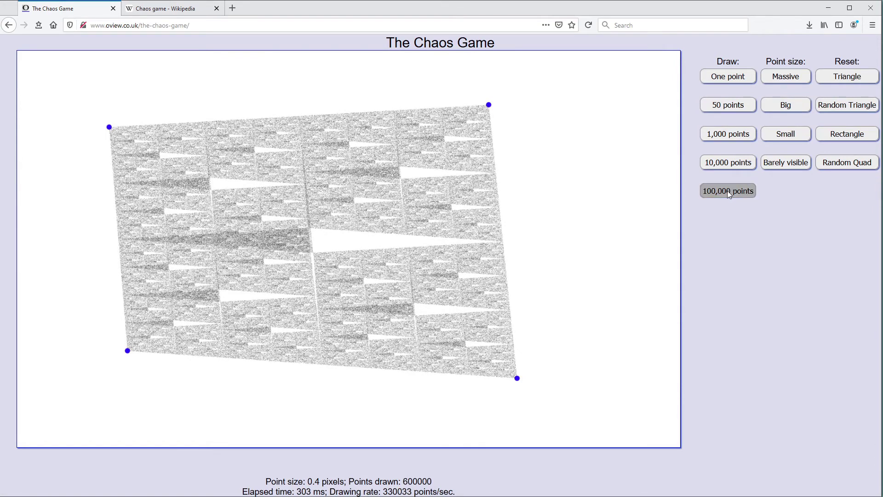
{"action": "left_click", "coordinate": [729, 192]}
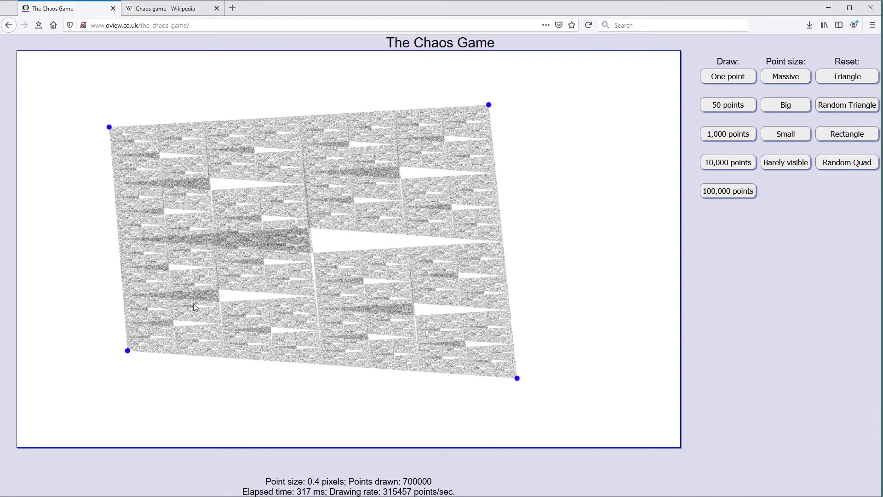
{"action": "left_click", "coordinate": [730, 197]}
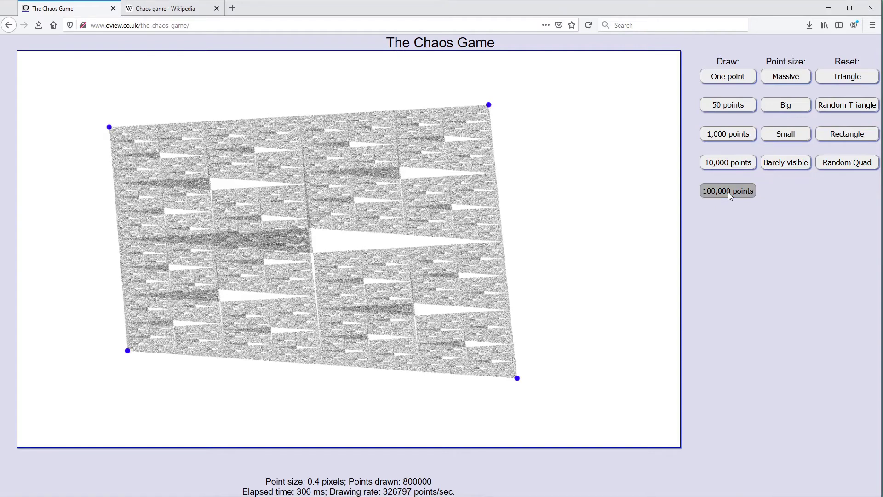
{"action": "left_click", "coordinate": [729, 194]}
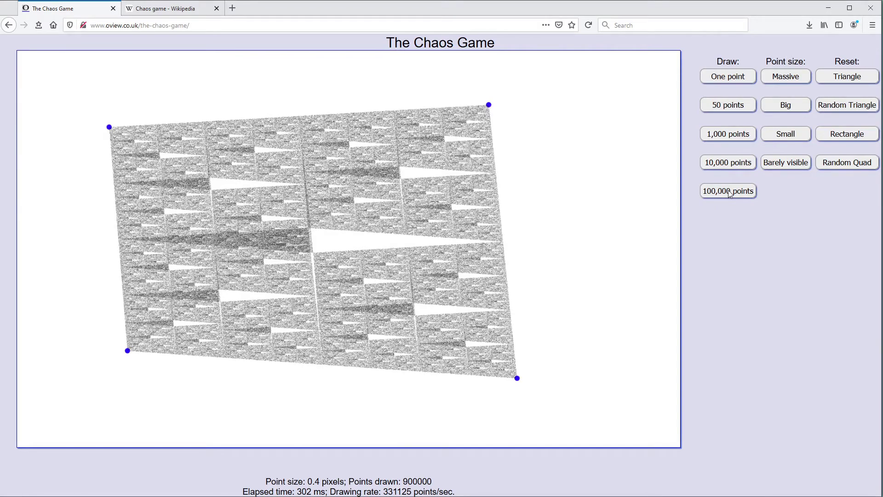
{"action": "left_click", "coordinate": [731, 193]}
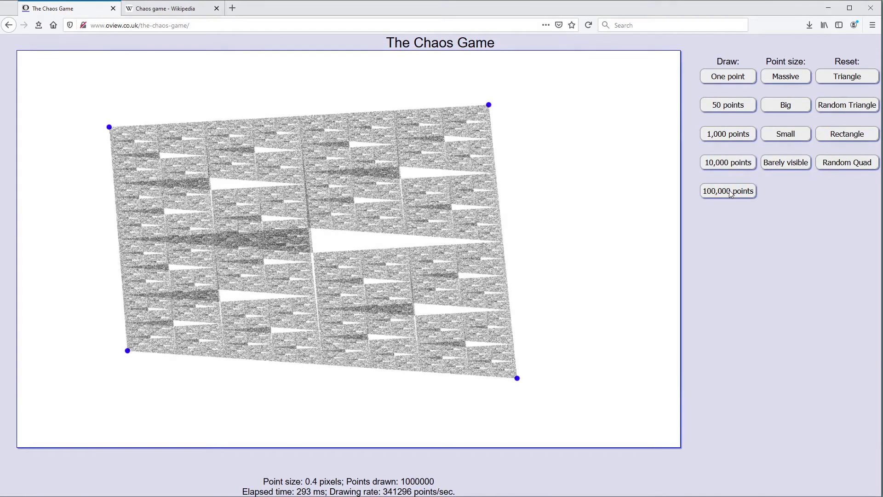
{"action": "left_click", "coordinate": [731, 193]}
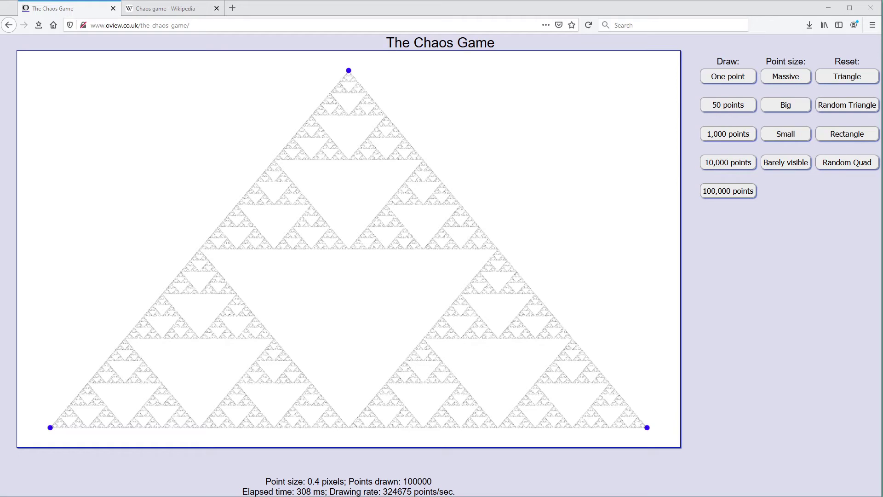
- Switch to the window showing the page's drawing.js source code
{"action": "key", "text": "alt+Tab"}
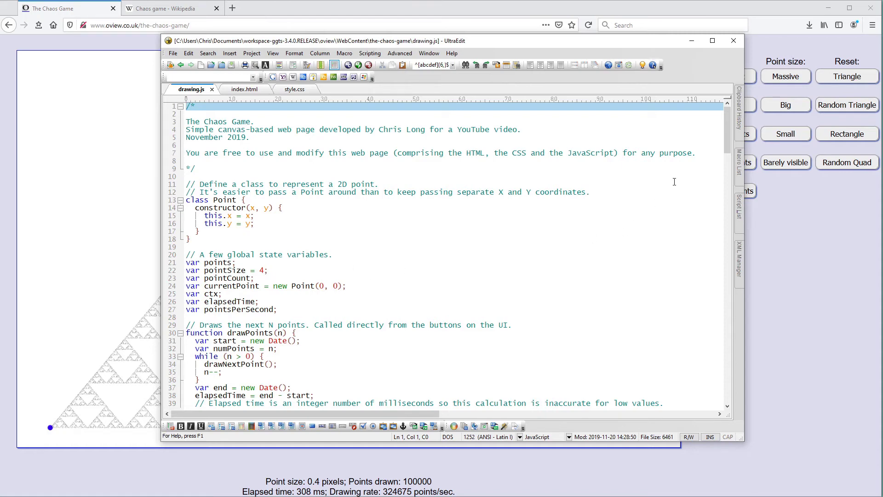
- Scroll through drawing.js, then through the index.html source
{"action": "scroll", "coordinate": [553, 256], "scroll_direction": "down", "scroll_amount": 10}
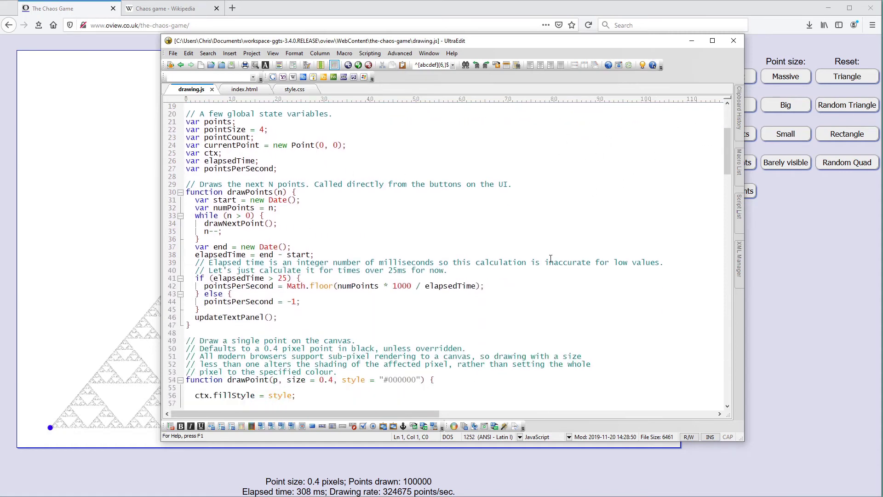
{"action": "scroll", "coordinate": [551, 259], "scroll_direction": "up", "scroll_amount": 4}
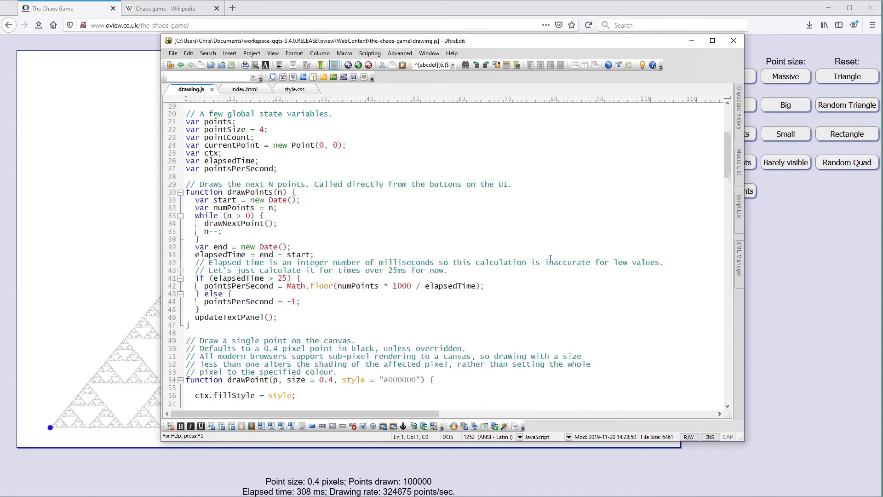
{"action": "left_click", "coordinate": [238, 92]}
{"action": "scroll", "coordinate": [362, 284], "scroll_direction": "down", "scroll_amount": 11}
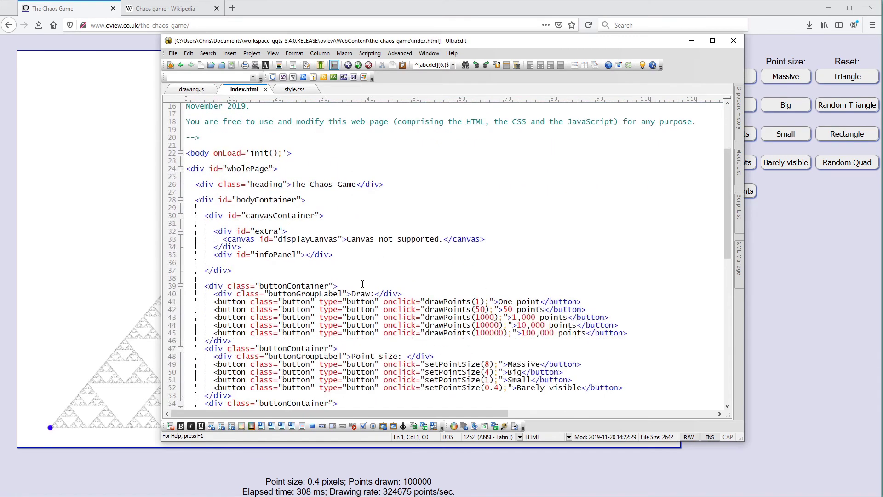
{"action": "scroll", "coordinate": [362, 284], "scroll_direction": "up", "scroll_amount": 8}
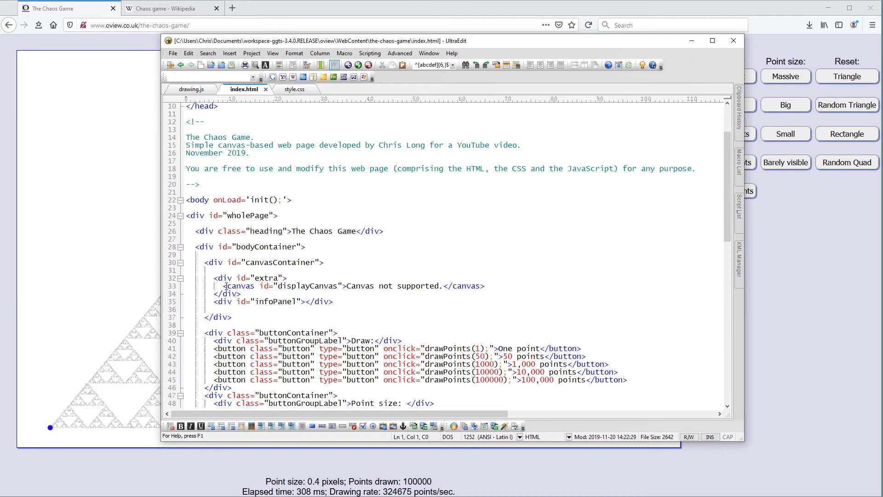
- Select the start of the <canvas> tag on line 33 of index.html
{"action": "left_click_drag", "start_coordinate": [224, 285], "coordinate": [315, 285]}
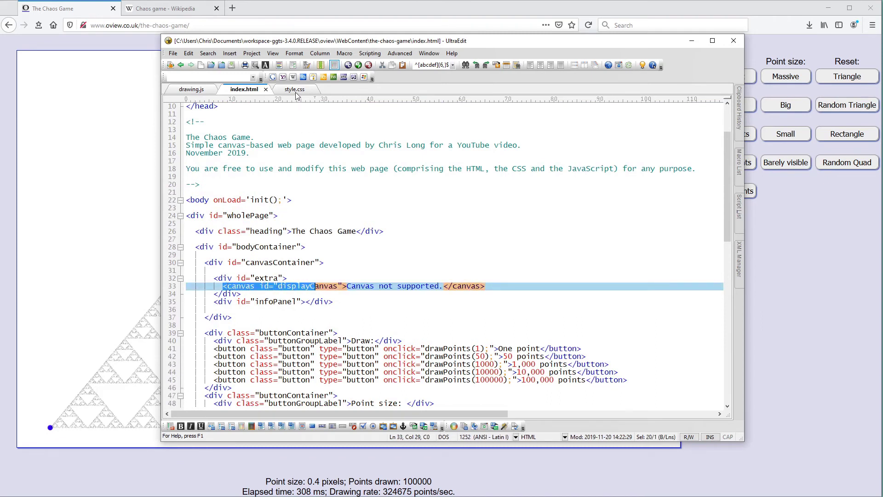
{"action": "left_click", "coordinate": [328, 276]}
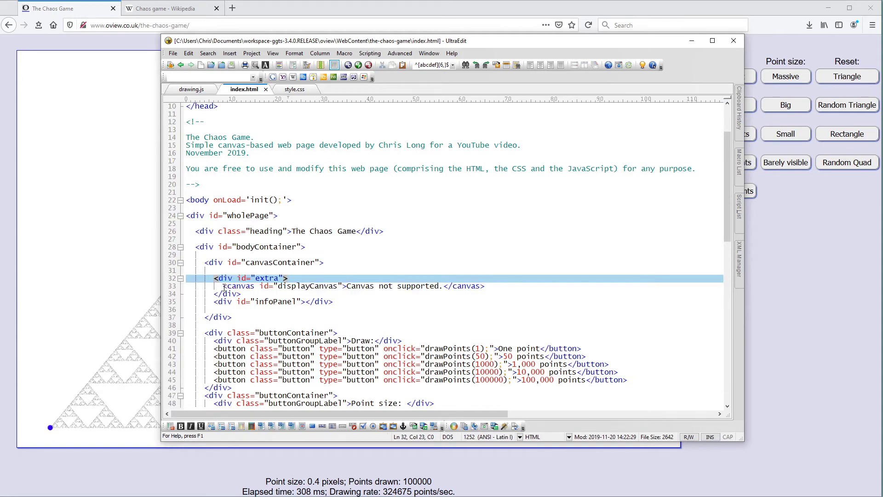
{"action": "left_click_drag", "start_coordinate": [223, 287], "coordinate": [255, 287]}
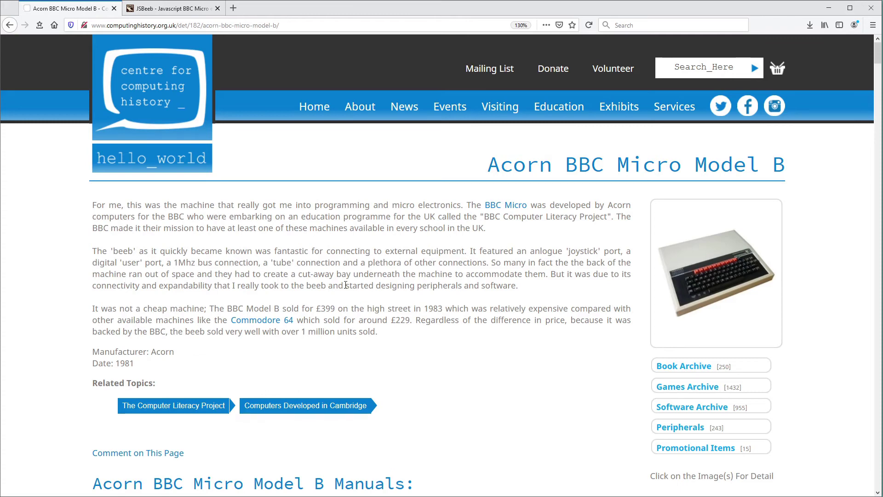
- Switch from the Acorn BBC Micro Model B page to the JSBeeb emulator
{"action": "left_click", "coordinate": [167, 9]}
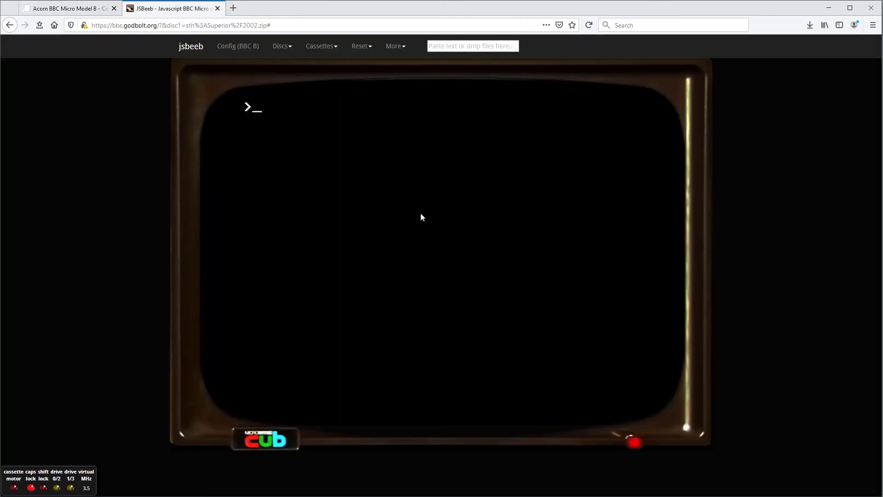
- Draw lines from 10,10 via 200,300 to 500,200 with MOVE and DRAW, then CLS
{"action": "key", "text": "Return"}
{"action": "key", "text": "Return"}
{"action": "type", "text": "MOVE "}
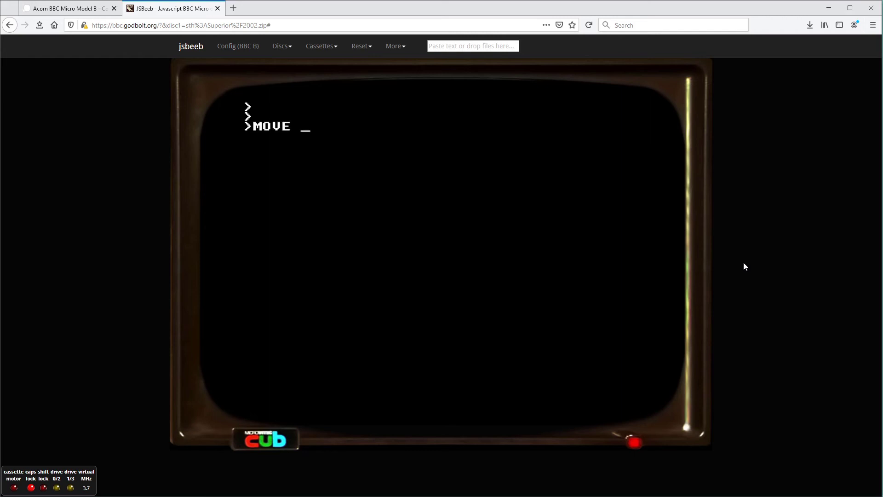
{"action": "type", "text": "10, 10"}
{"action": "key", "text": "Return"}
{"action": "type", "text": "DRAW "}
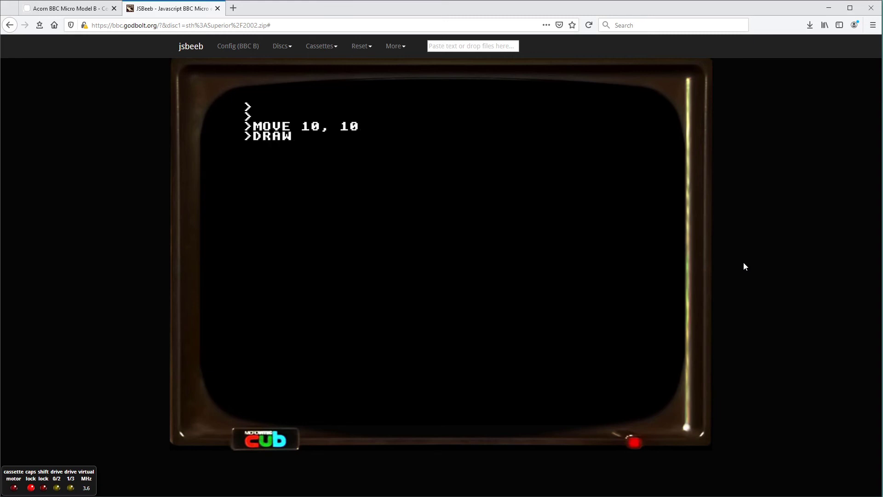
{"action": "type", "text": "200, 300"}
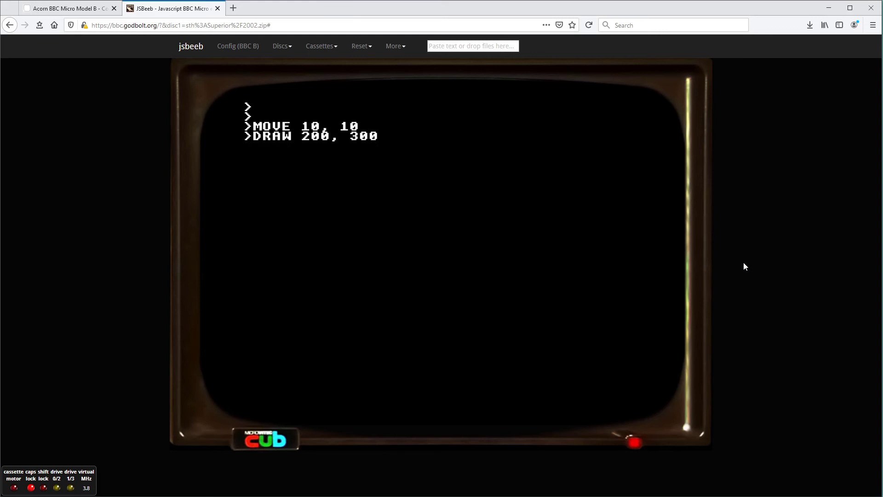
{"action": "key", "text": "Return"}
{"action": "type", "text": "D"}
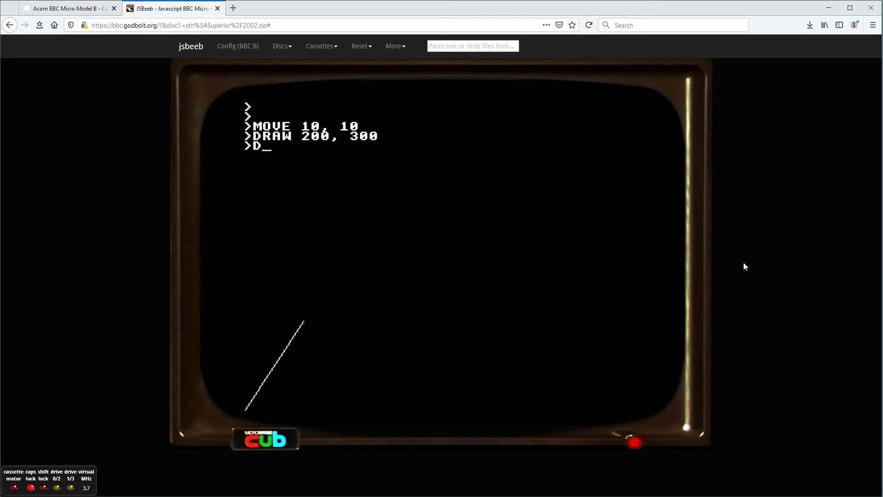
{"action": "type", "text": "RAW 500, 200"}
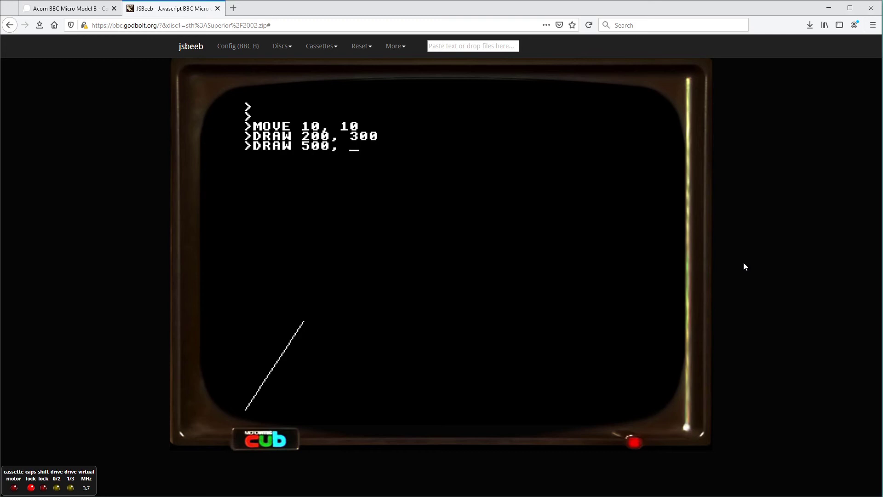
{"action": "key", "text": "Return"}
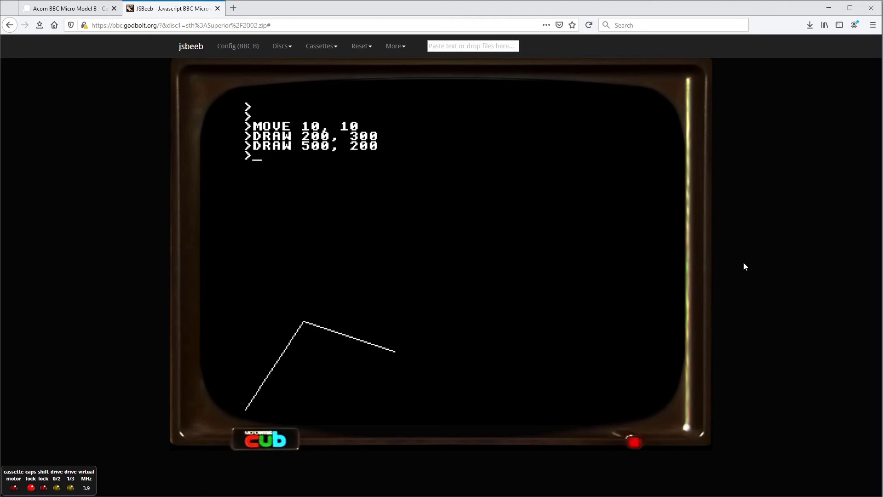
{"action": "type", "text": "CLS"}
{"action": "key", "text": "Return"}
- List the stored MODE 4 BASIC program, then run it to draw the string-art pattern
{"action": "type", "text": "LIST"}
{"action": "key", "text": "Return"}
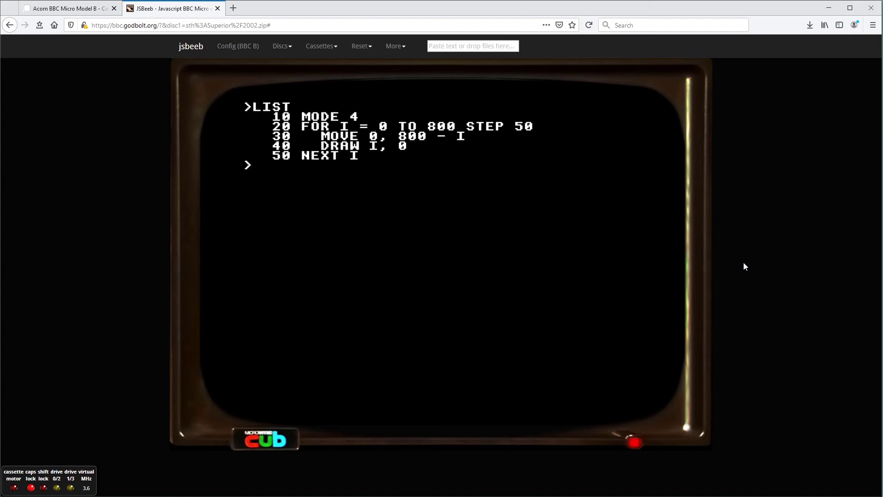
{"action": "type", "text": "RUN"}
{"action": "key", "text": "Return"}
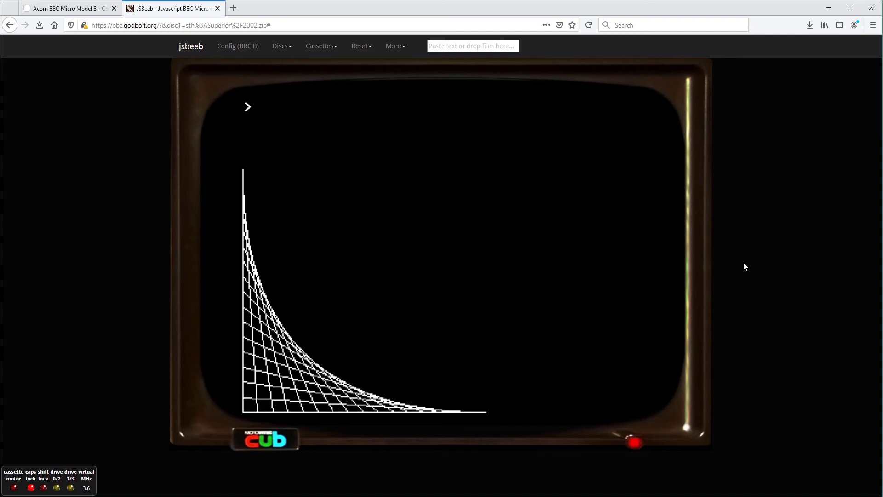